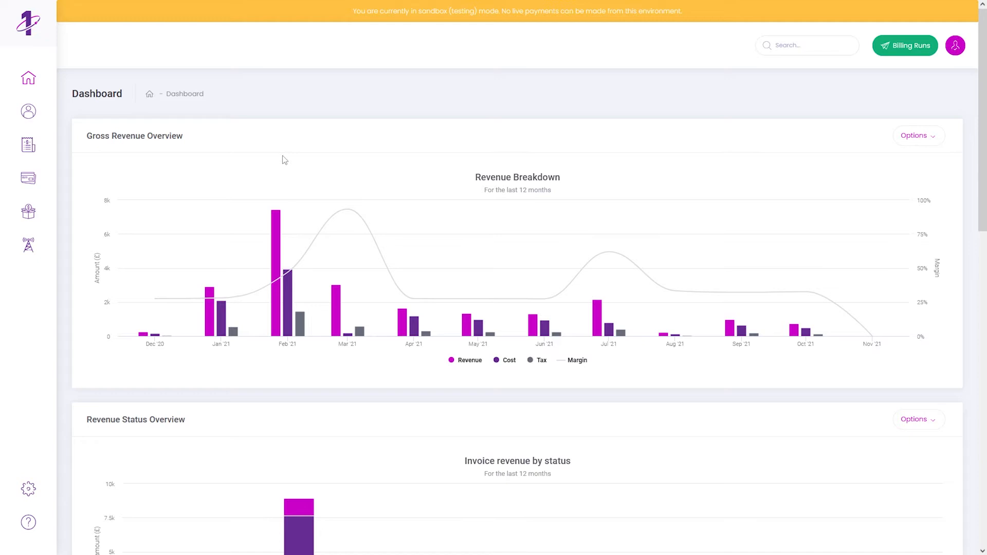
Open the CDR file upload form and add Billingbooth_SampleCDR_Oct2021.csv for the supplier Billingbooth.
left_click(34, 249)
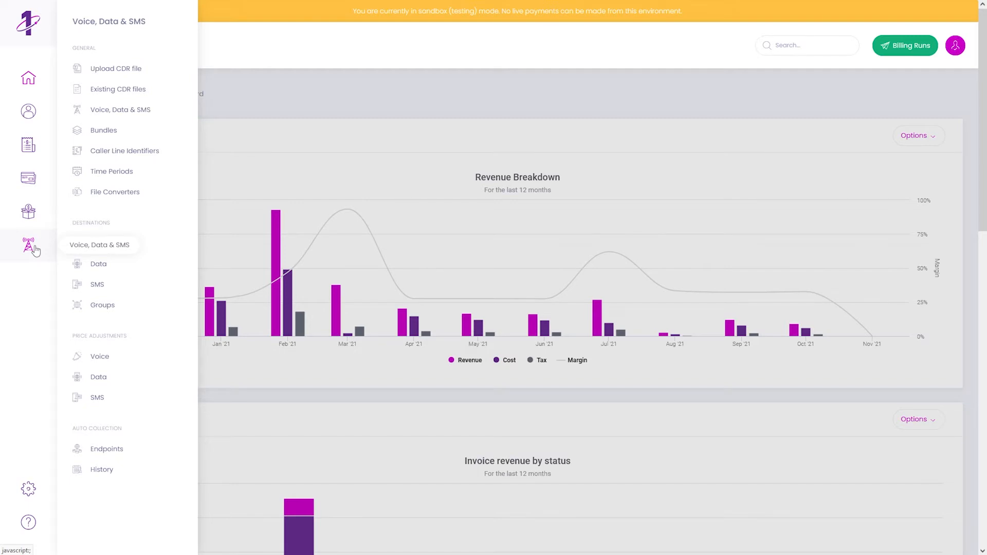
left_click(129, 70)
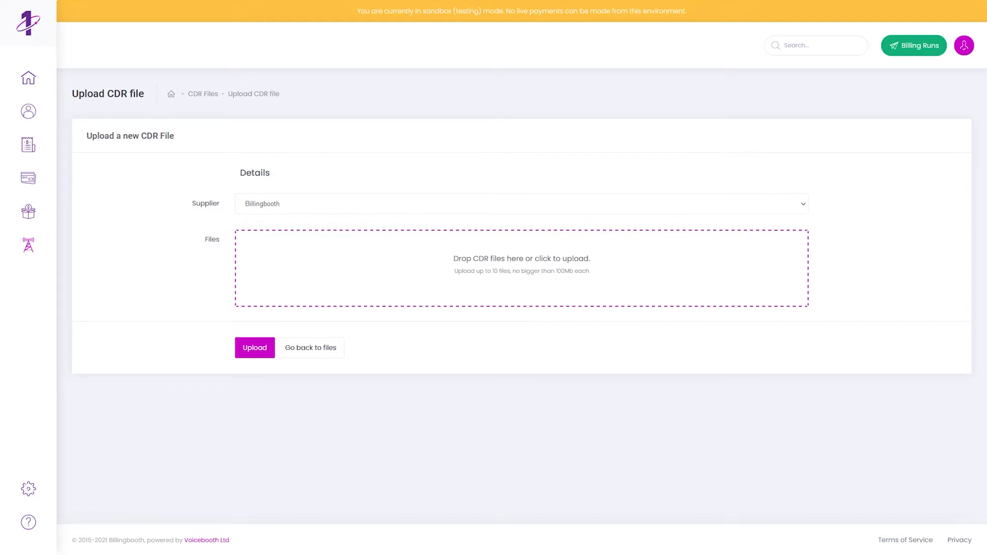
left_click_drag(2, 277, 356, 278)
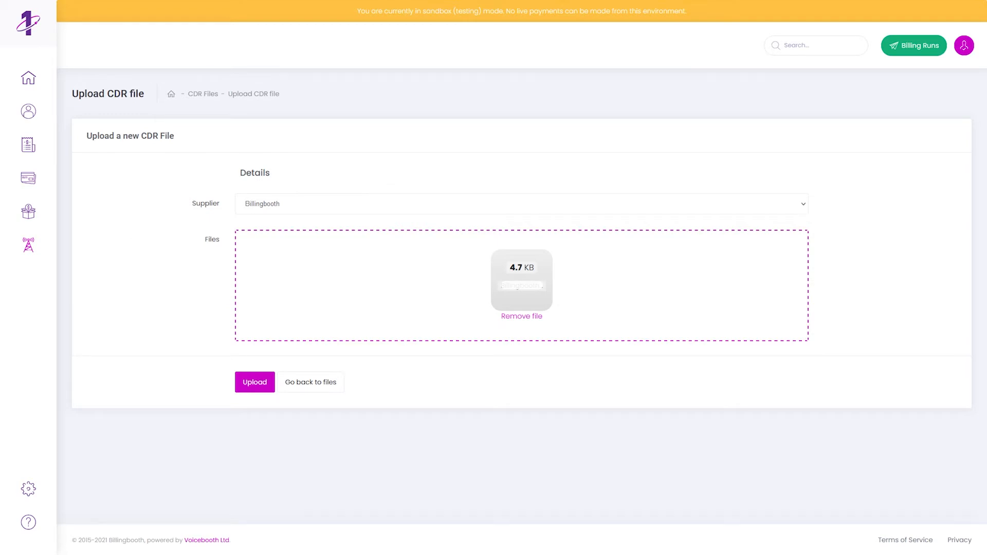
Check the contents of the sample CDR file in Notepad++ and submit the file for upload.
key("alt+Tab")
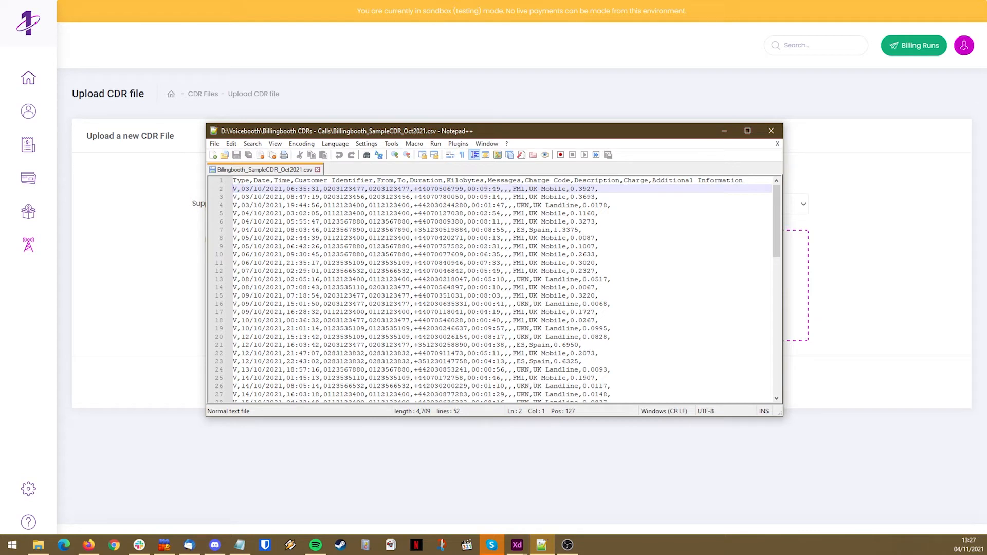
left_click(453, 97)
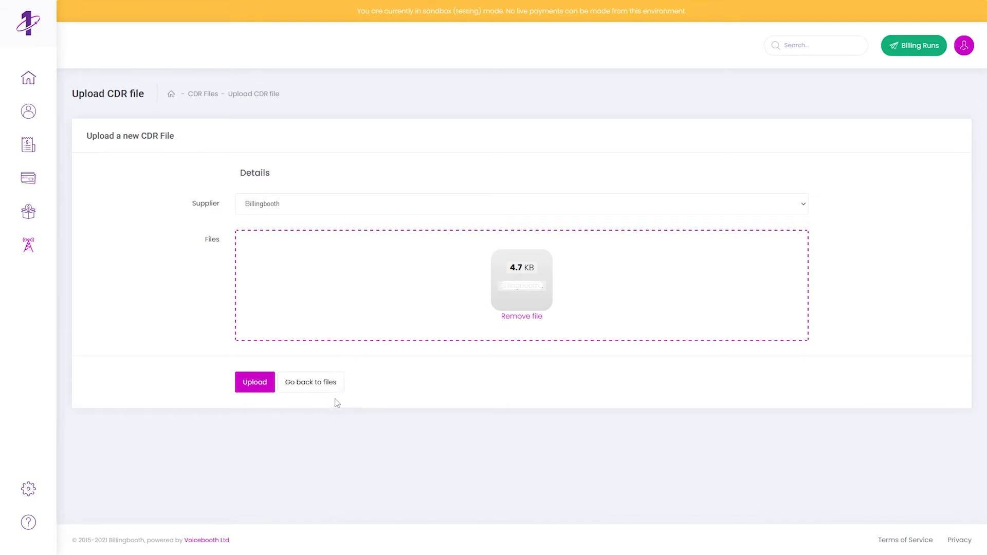
left_click(249, 389)
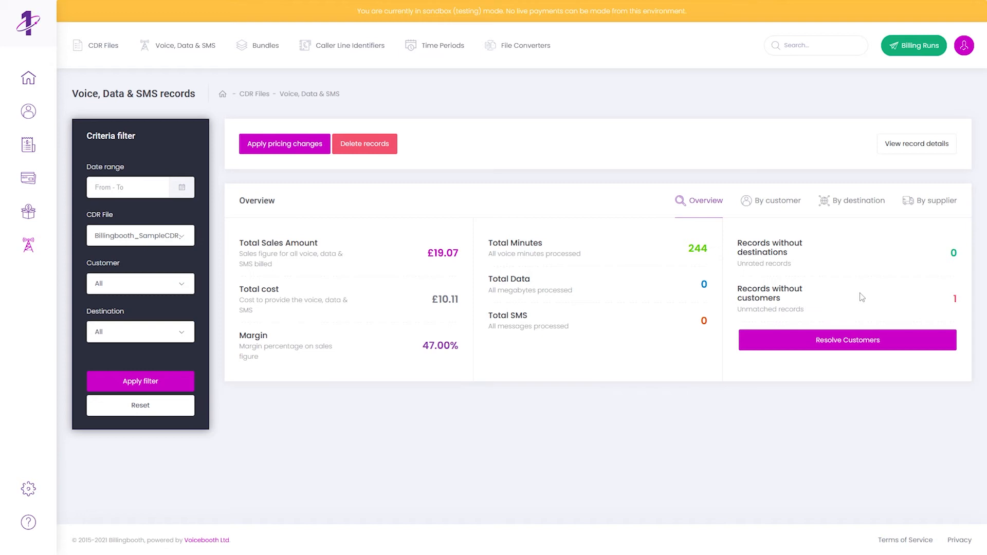
Open the resolution page for records without customers and move the orphan line identifier to the Assign list.
left_click(859, 341)
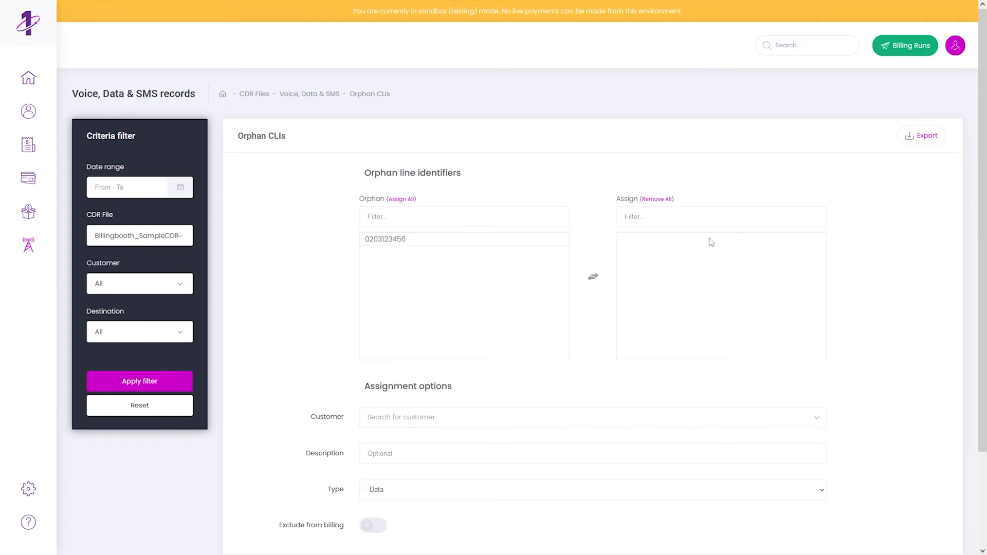
left_click(420, 242)
double_click(420, 241)
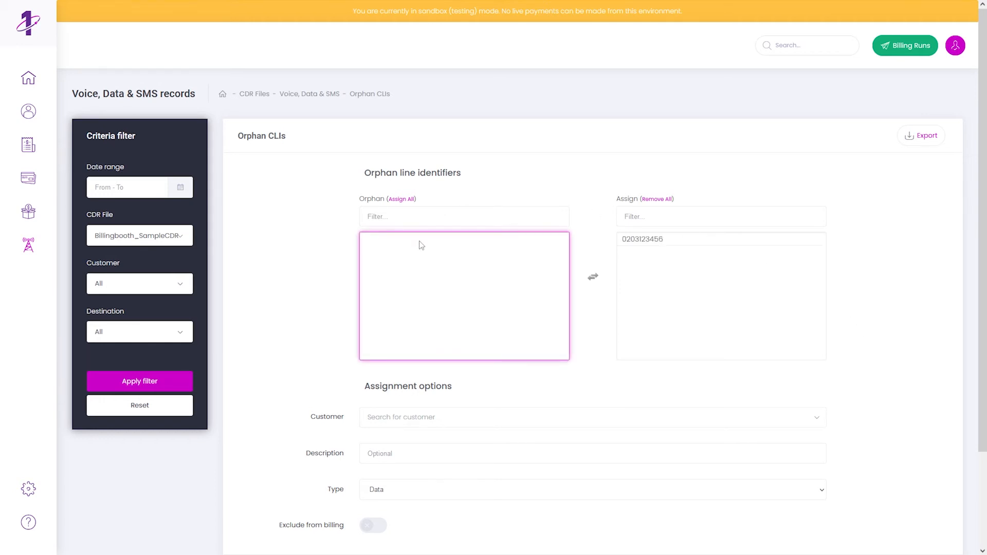
Set the assignment options to customer Alitz & Co. and type SIP.
left_click(386, 419)
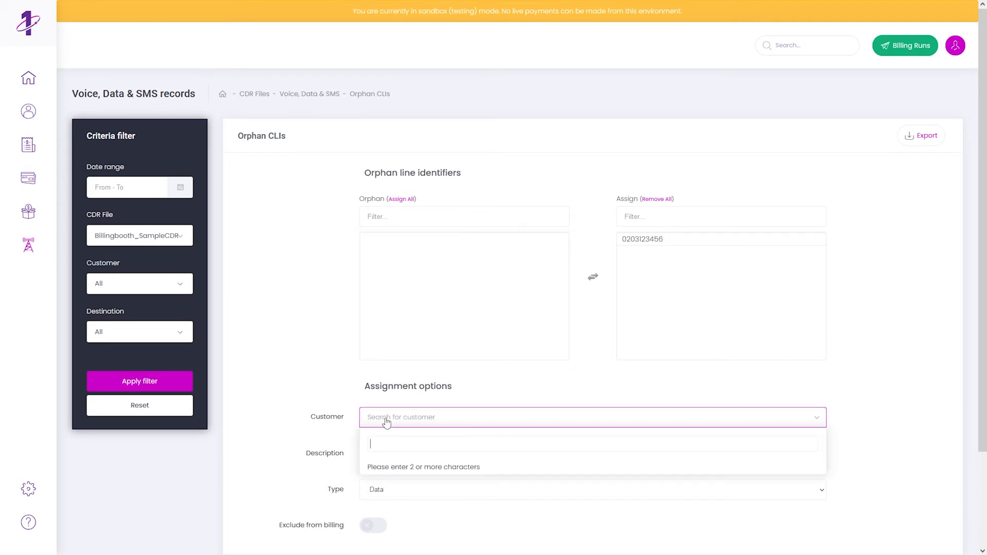
type("Ali")
left_click(397, 472)
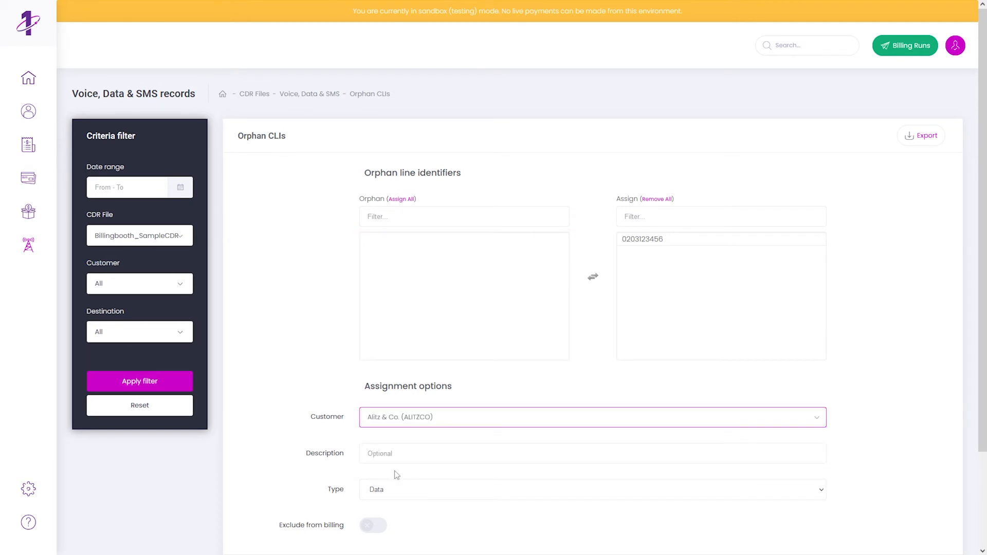
left_click(381, 496)
left_click(367, 533)
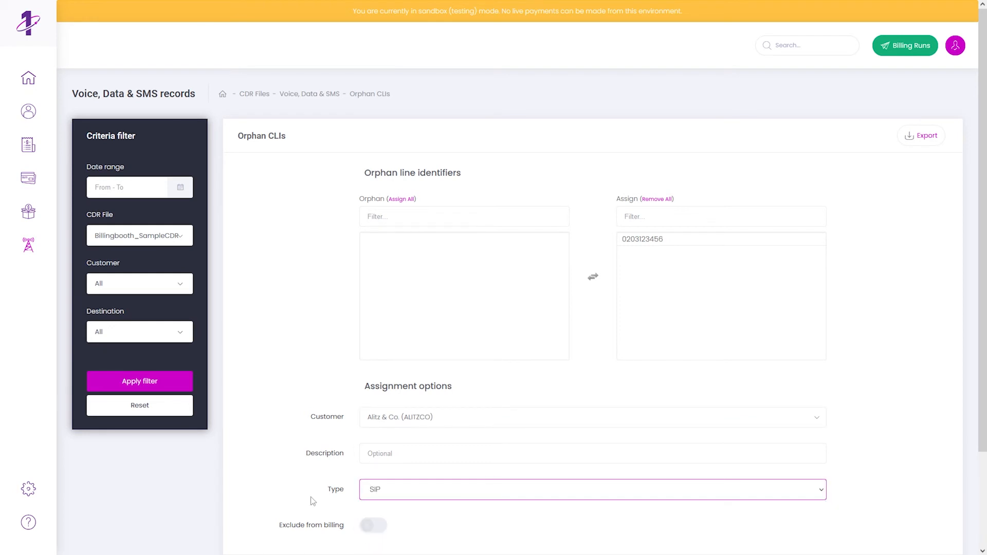
Assign the line identifier to the customer and return to the records, applying the new CLI changes.
scroll(303, 499, "down", 2)
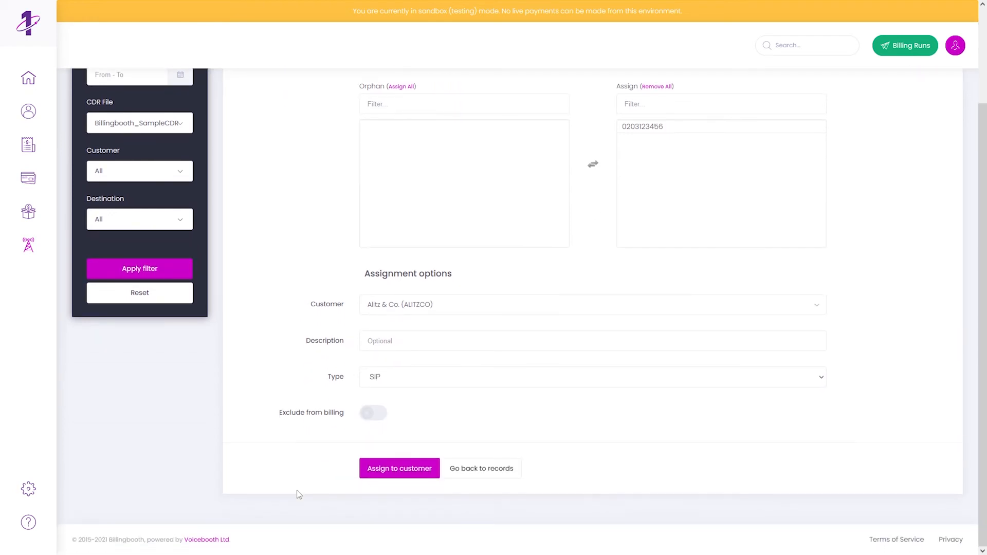
left_click(409, 470)
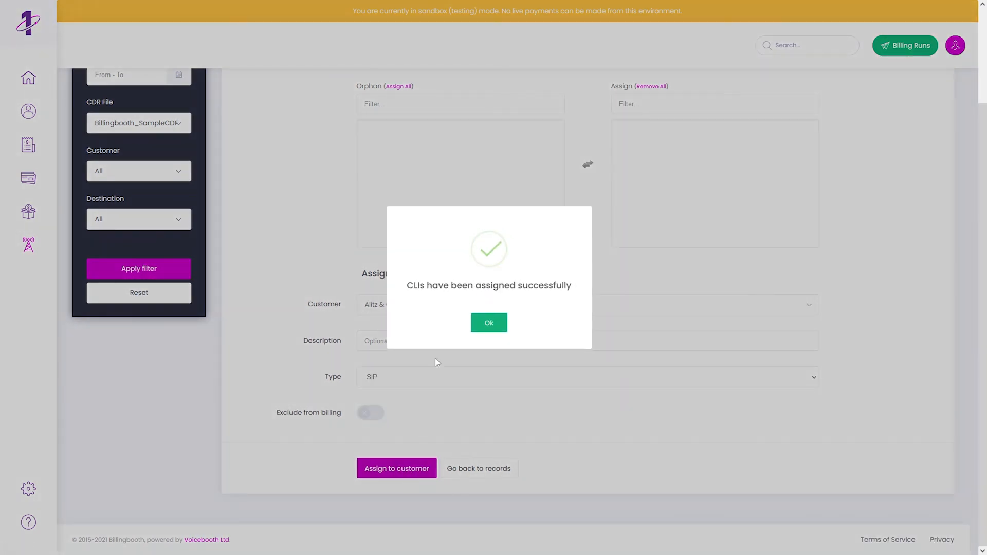
left_click(483, 321)
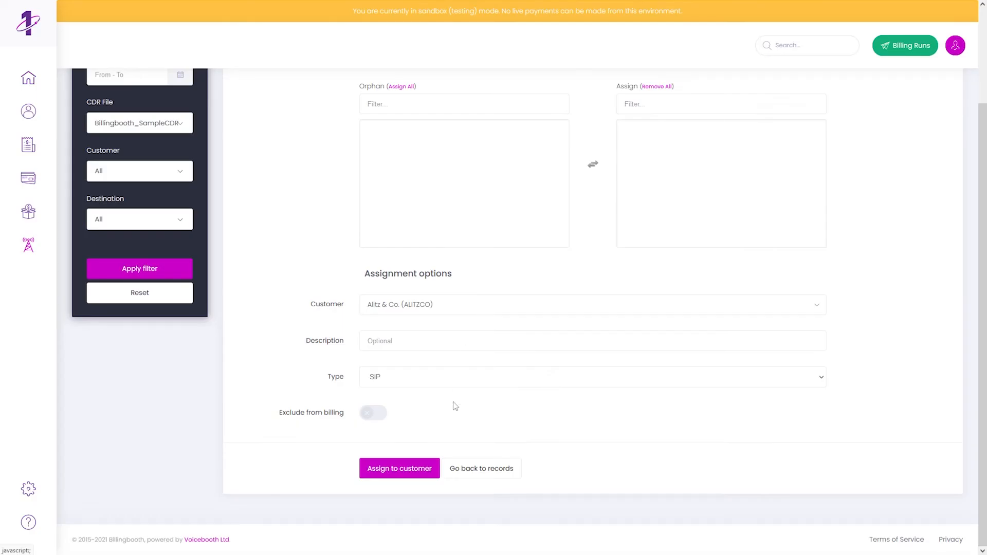
left_click(469, 471)
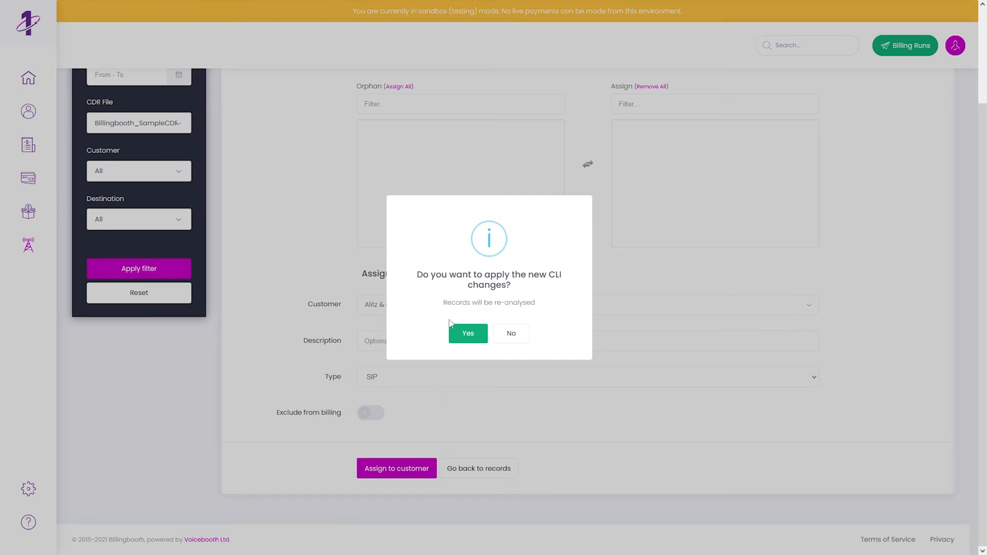
left_click(465, 334)
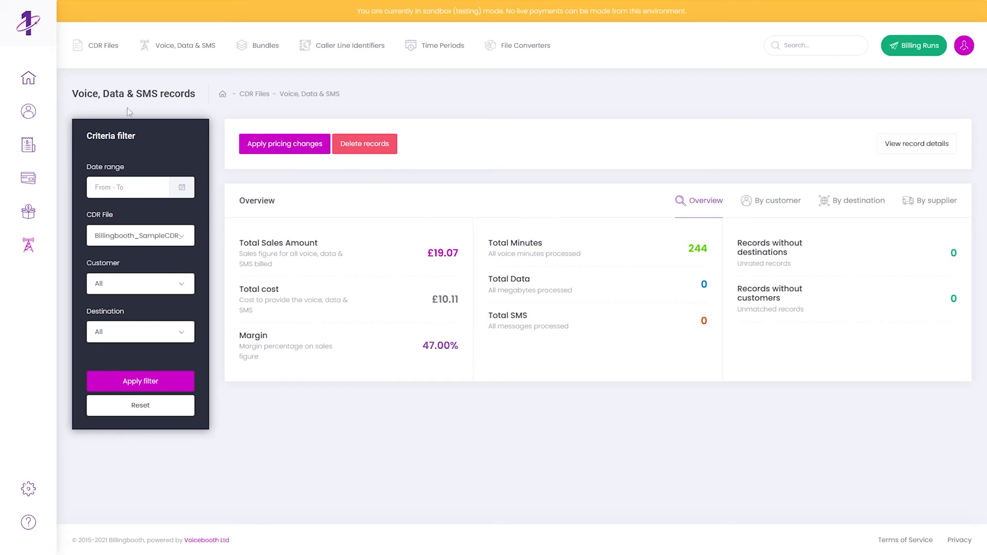
View the list of all customers.
left_click(19, 105)
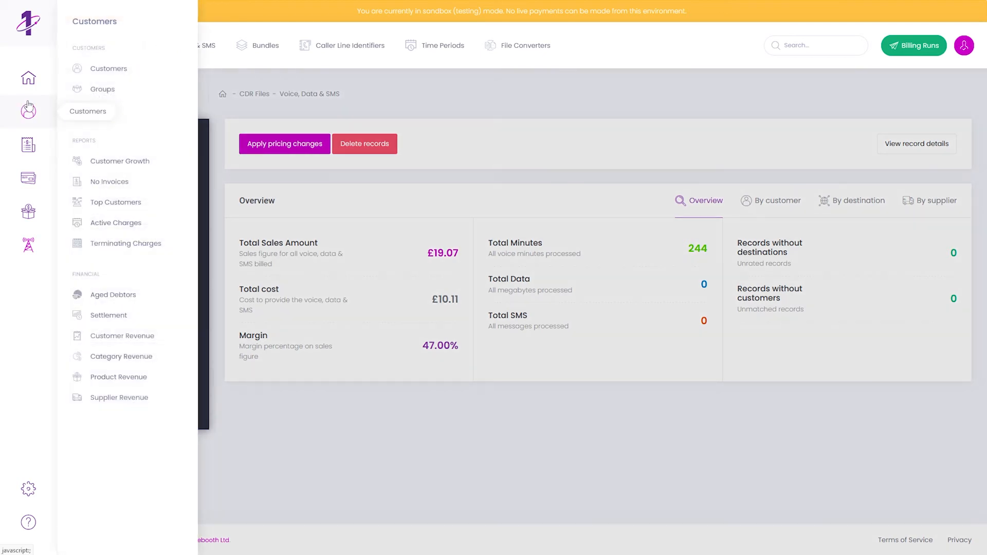
left_click(99, 72)
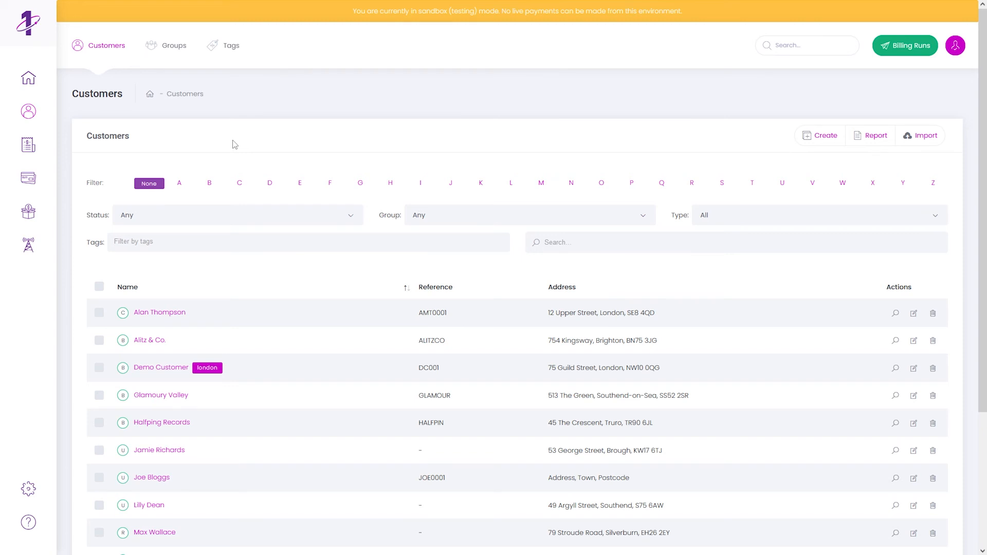
Open the existing CDR files and view the records overview for Billingbooth_SampleCDR_Oct2021.csv.
left_click(29, 245)
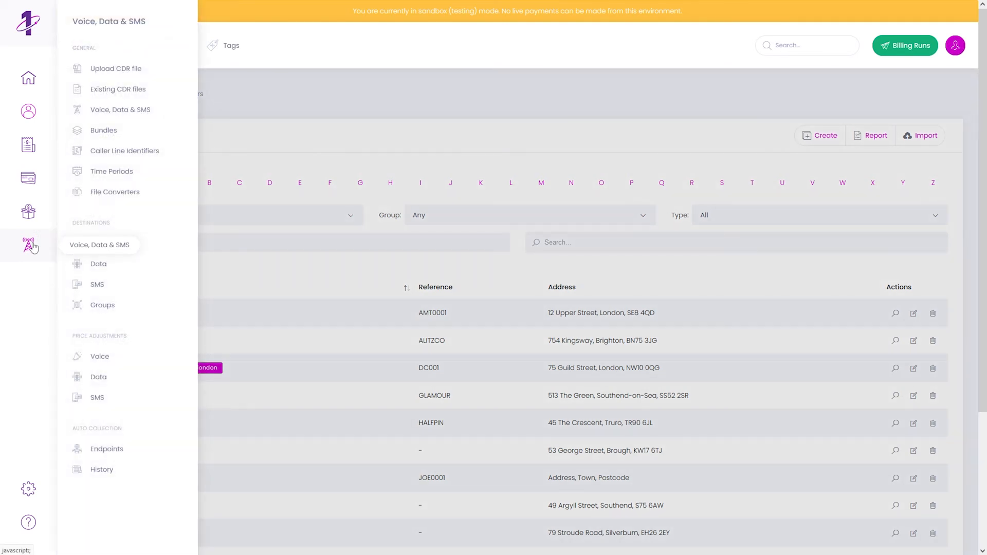
left_click(123, 92)
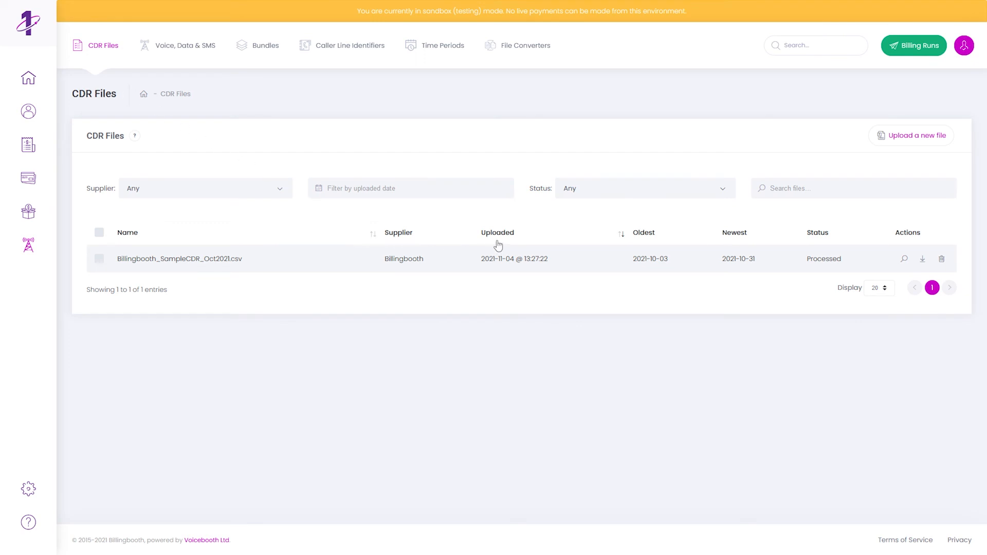
left_click(904, 260)
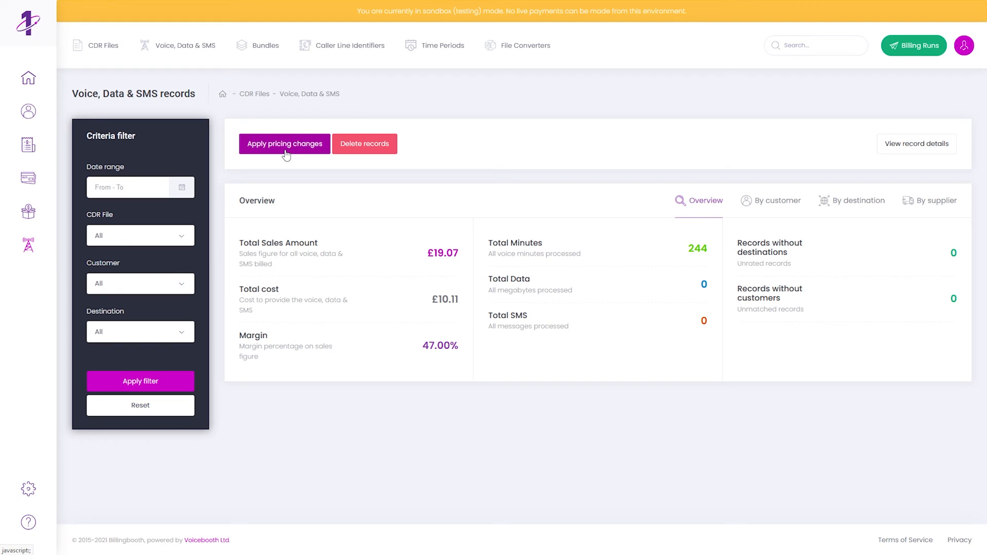
Review the records broken down by customer and open the call details of Alitz & Co.
left_click(764, 200)
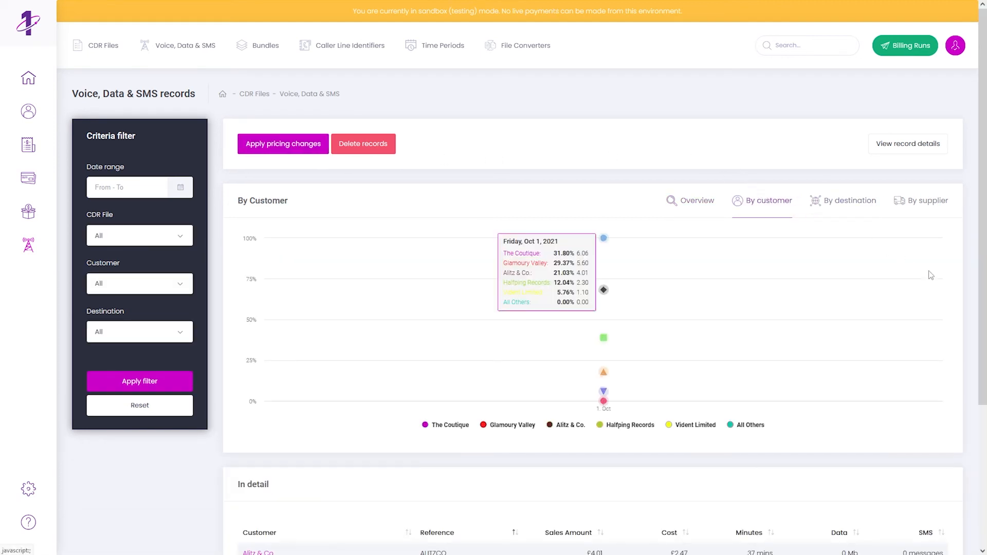
scroll(955, 304, "down", 3)
scroll(956, 304, "down", 1)
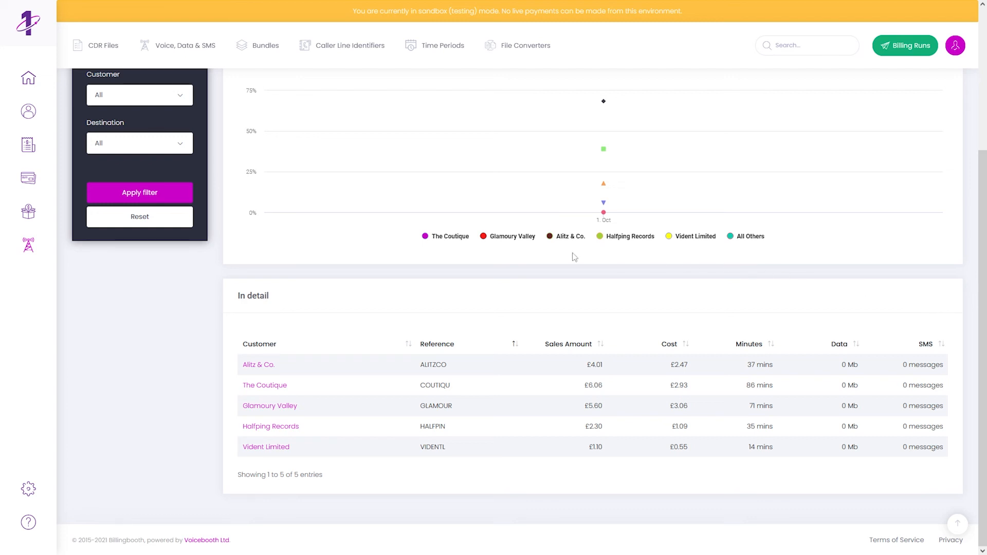
left_click(257, 365)
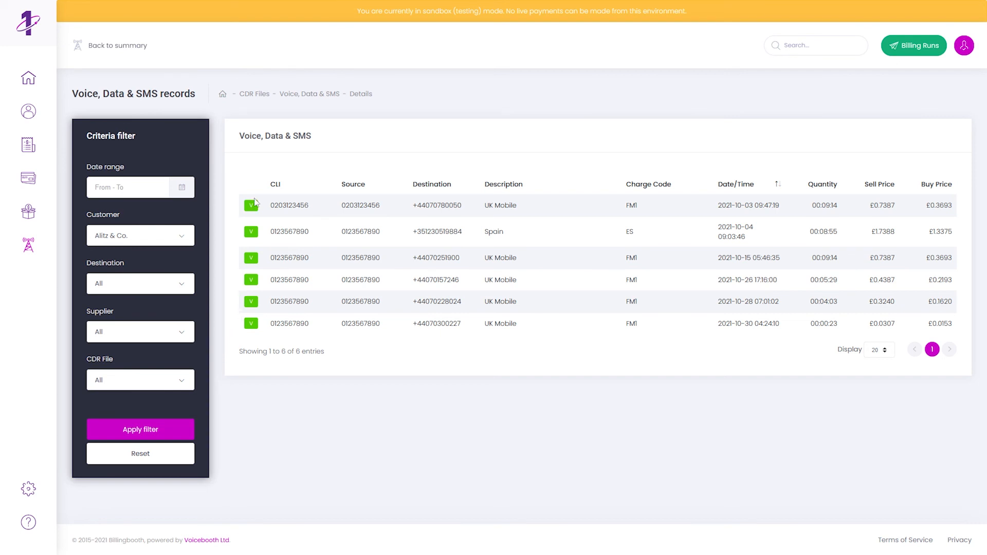
Return to the Voice, Data & SMS summary and review the records broken down by destination.
left_click(310, 94)
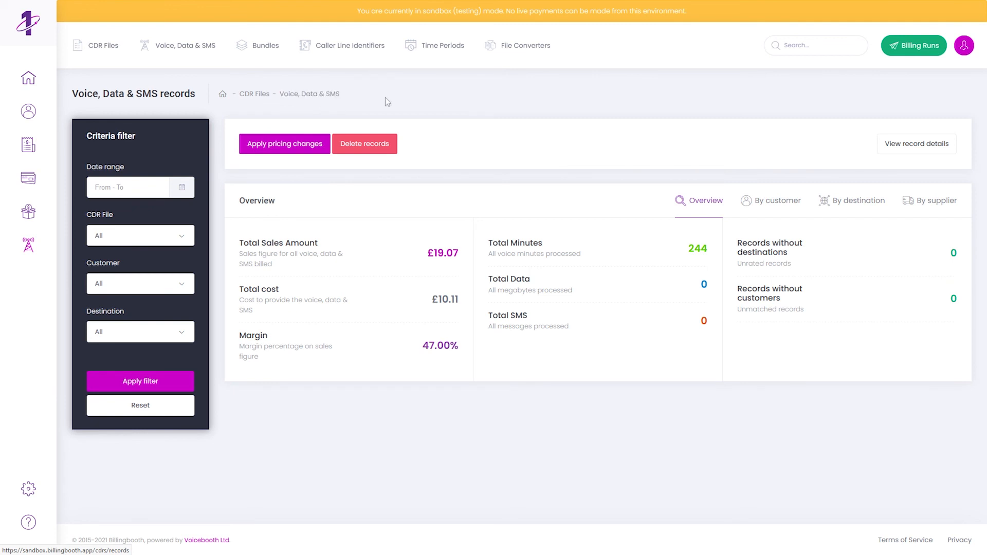
left_click(846, 199)
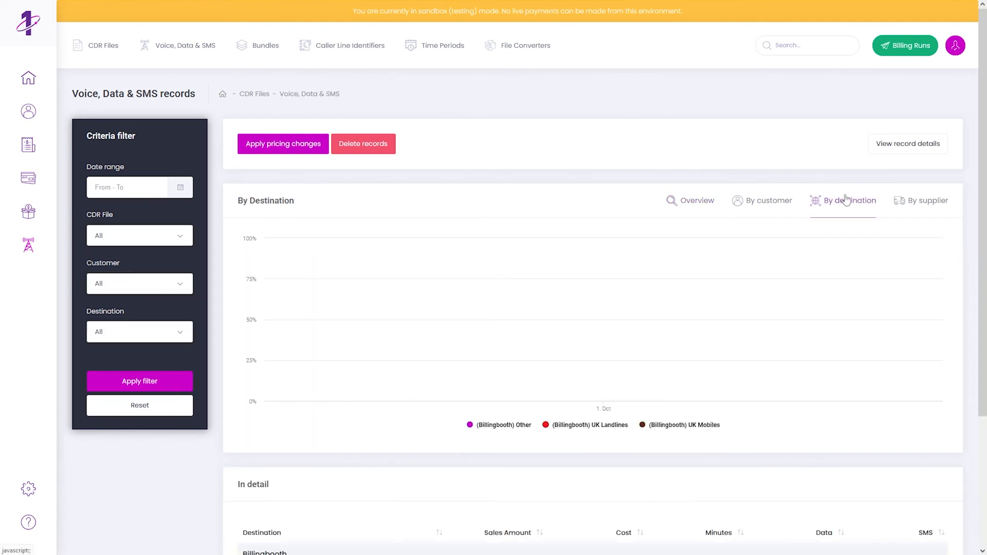
scroll(966, 229, "down", 1)
scroll(967, 230, "down", 3)
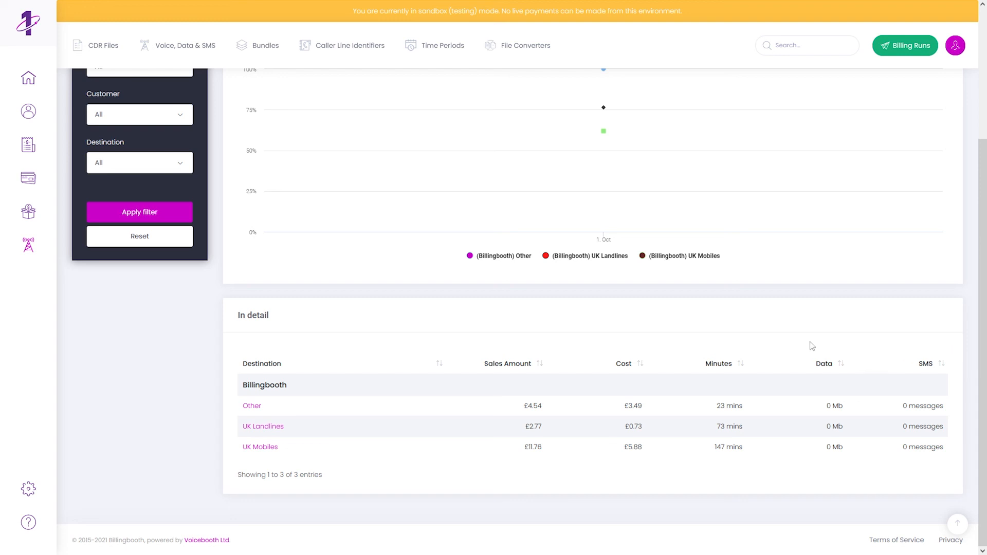
Review the records broken down by supplier, including the detail table.
scroll(811, 346, "up", 3)
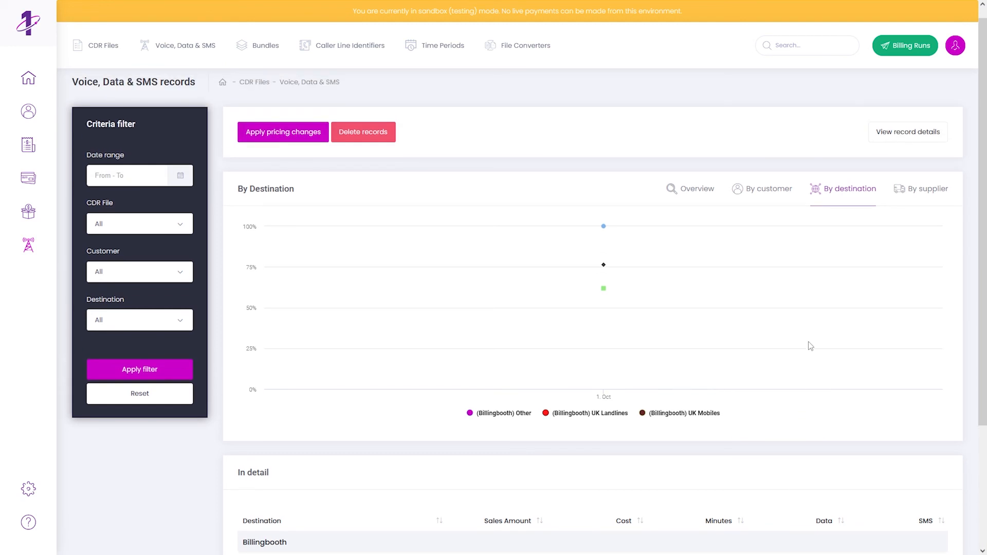
left_click(922, 196)
scroll(966, 219, "down", 2)
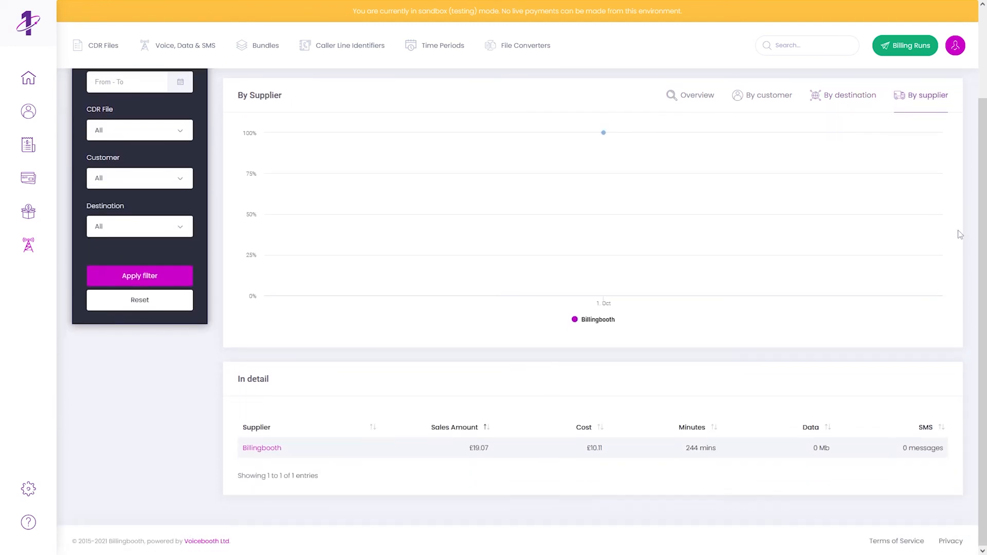